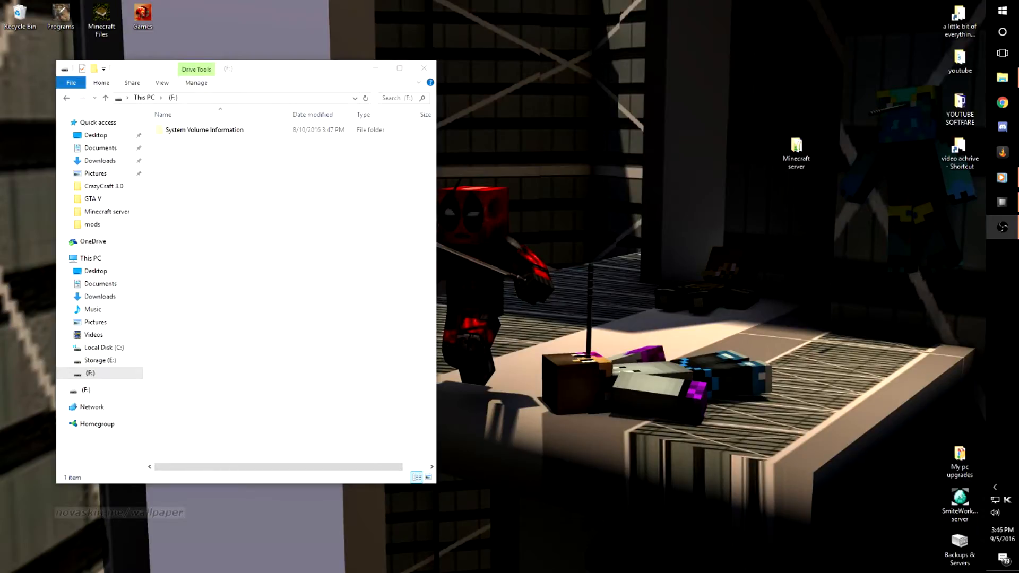
- Arrange the F: drive explorer window beside the desktop Minecraft server folder
click(222, 263)
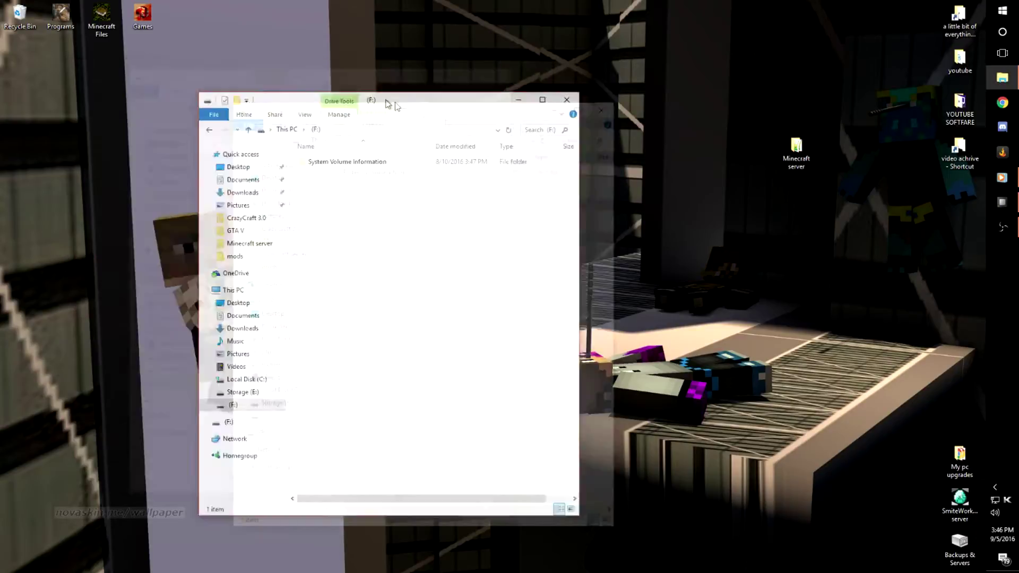
drag(247, 72, 502, 52)
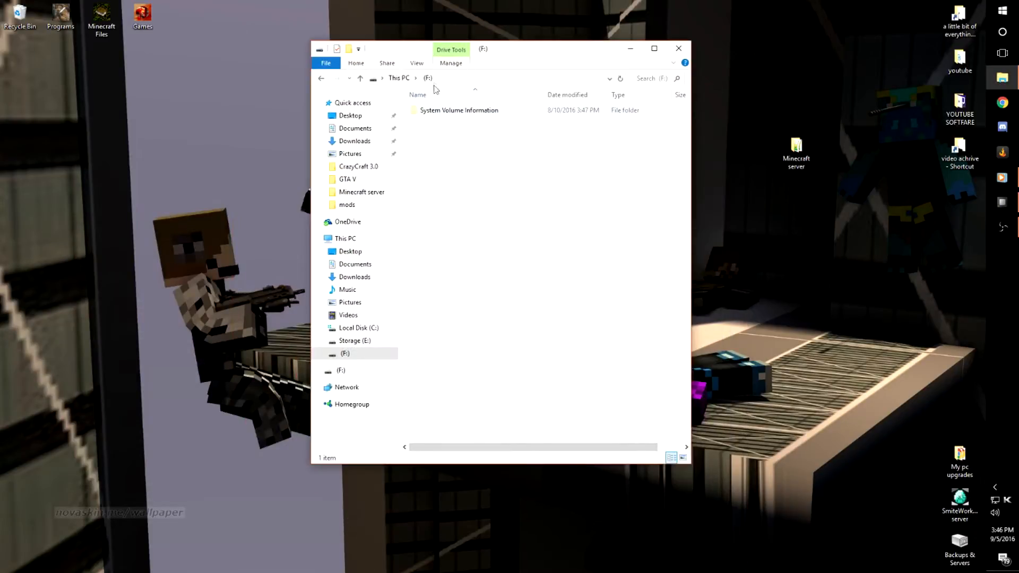
click(347, 356)
drag(509, 50, 358, 48)
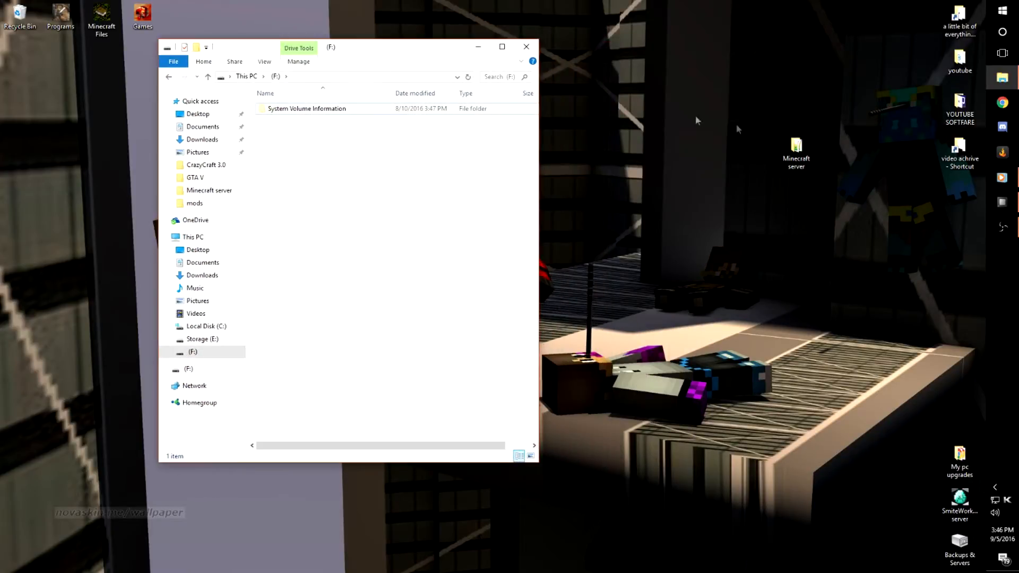
drag(797, 150, 714, 151)
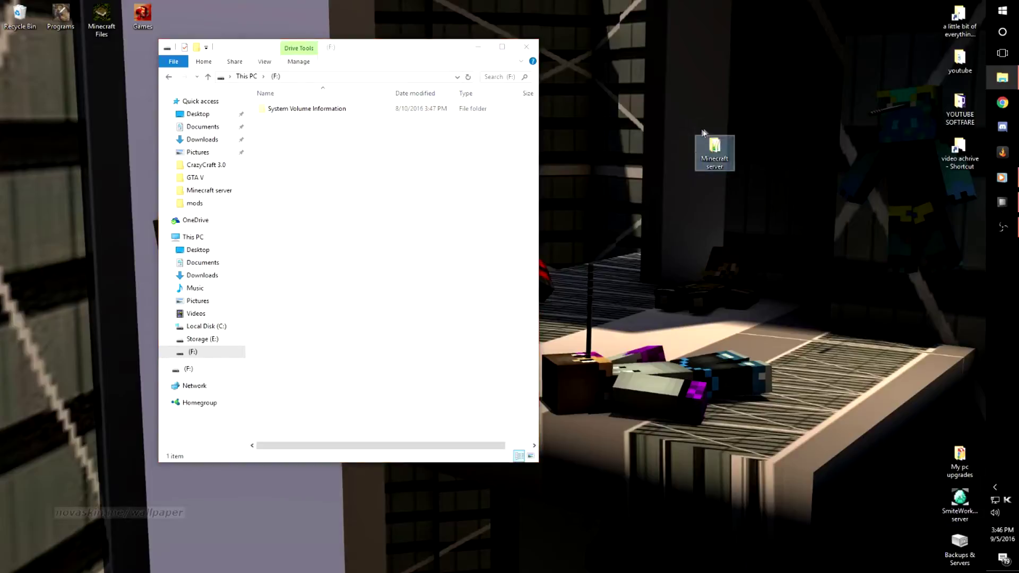
- Copy the Minecraft server folder from the desktop onto drive F:
right_click(710, 164)
click(741, 398)
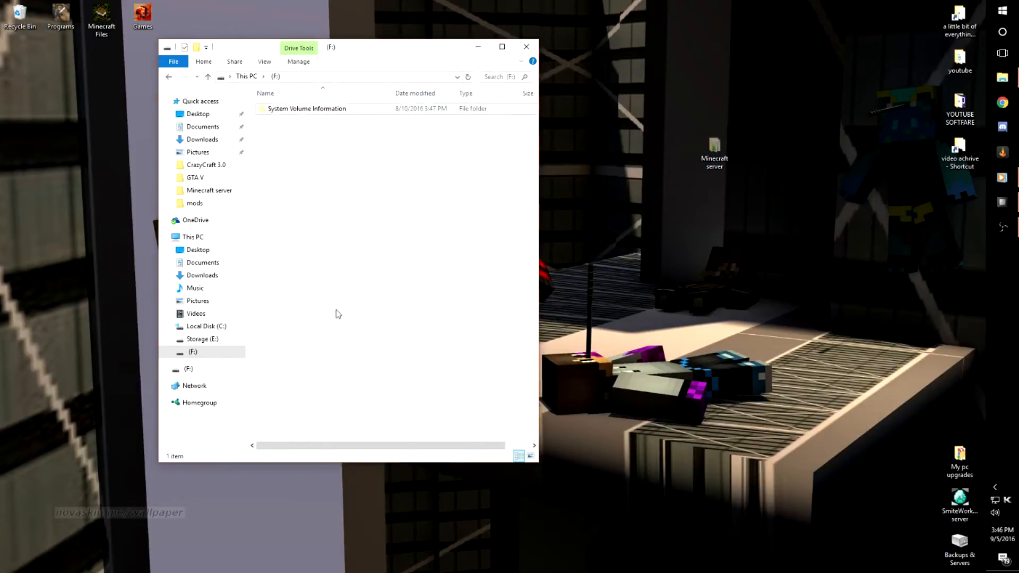
right_click(336, 313)
click(366, 382)
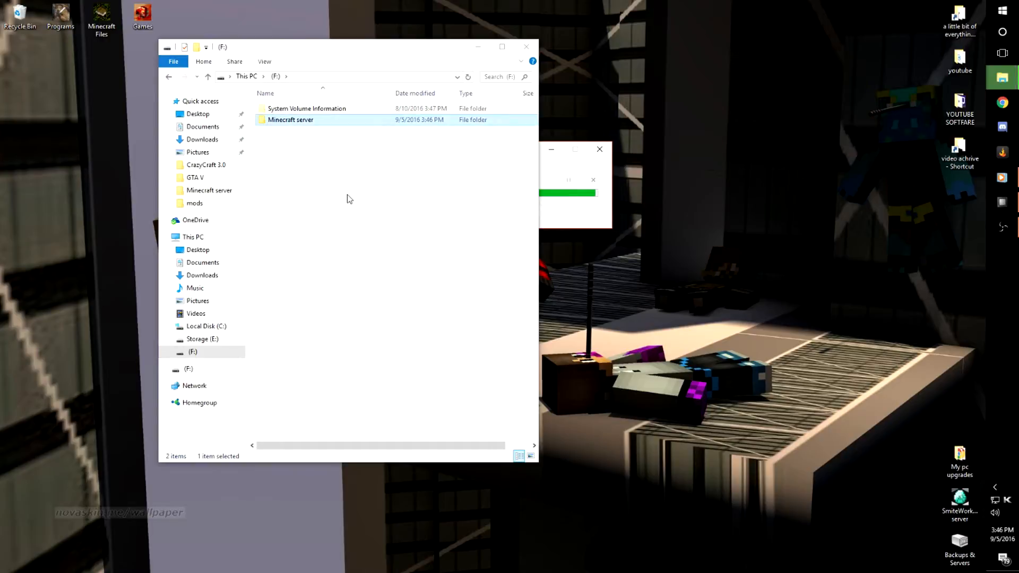
- Open the copied folder's server.properties in Notepad++
double_click(317, 120)
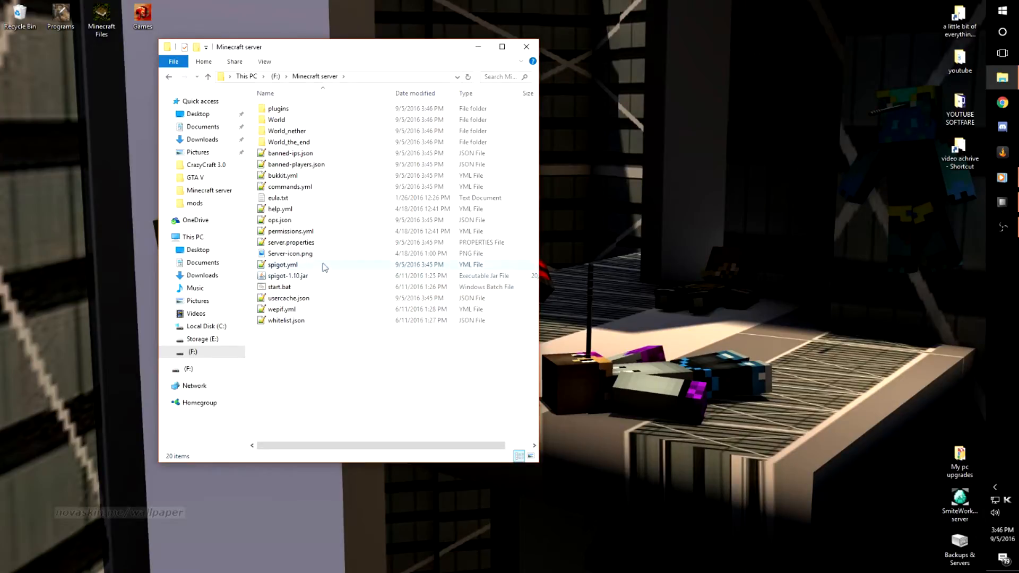
double_click(318, 241)
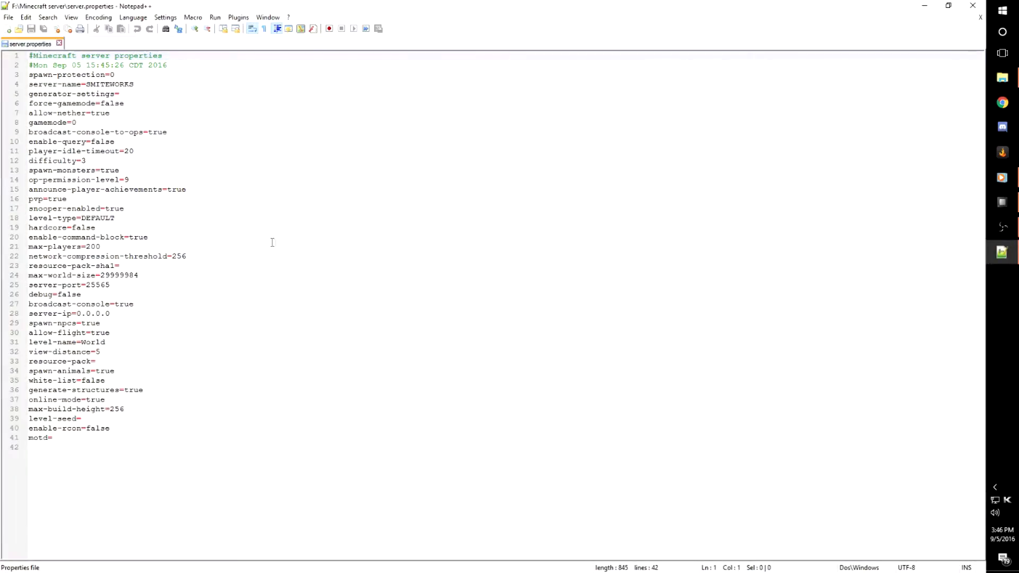
- Replace the server-ip value on line 28 with 0.0.0.0
drag(112, 313, 77, 314)
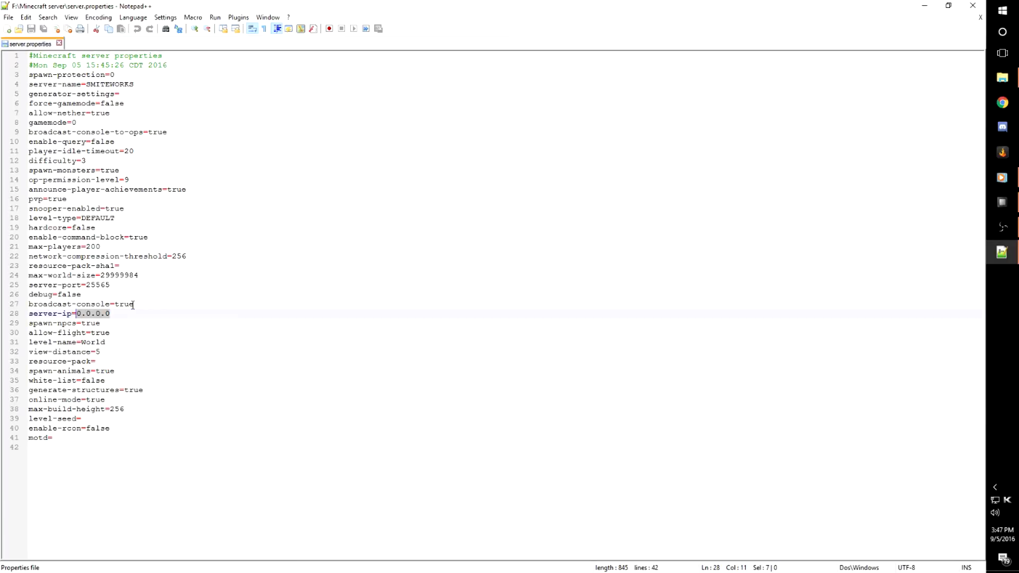
key(BackSpace)
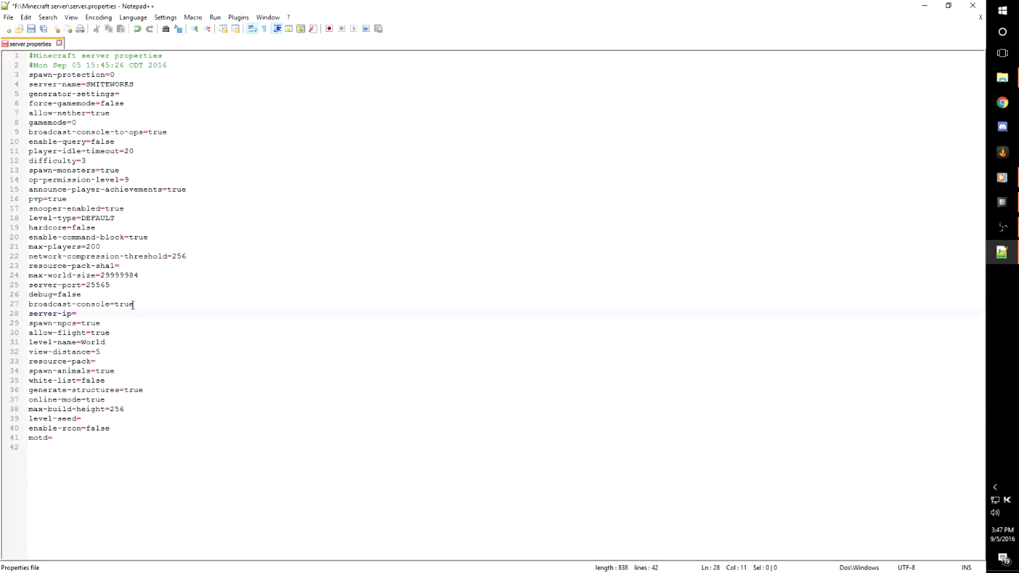
text(0.0.0.0)
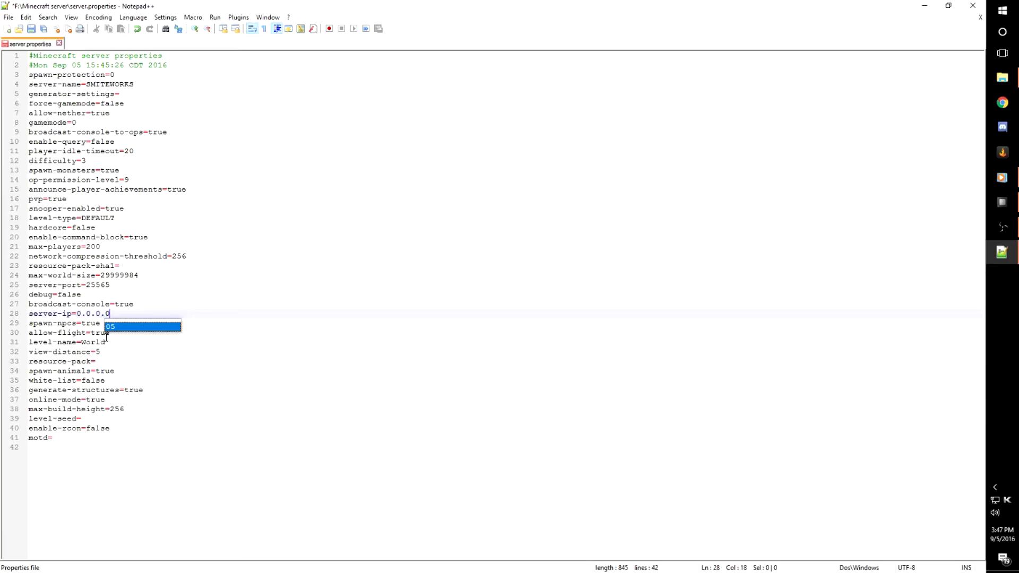
- Save the file with motd set to 'all pc server' and close Notepad++
click(31, 28)
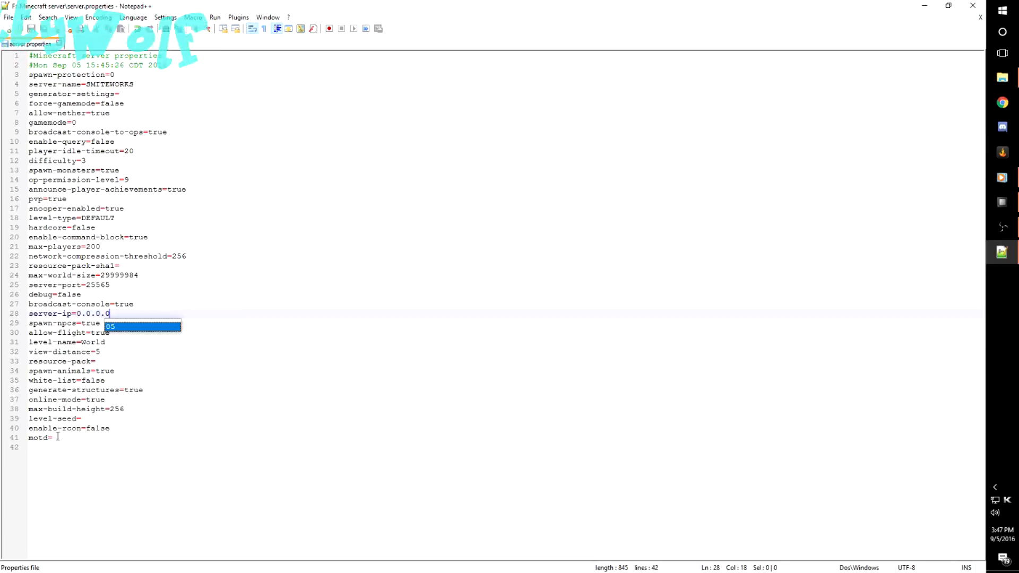
click(127, 438)
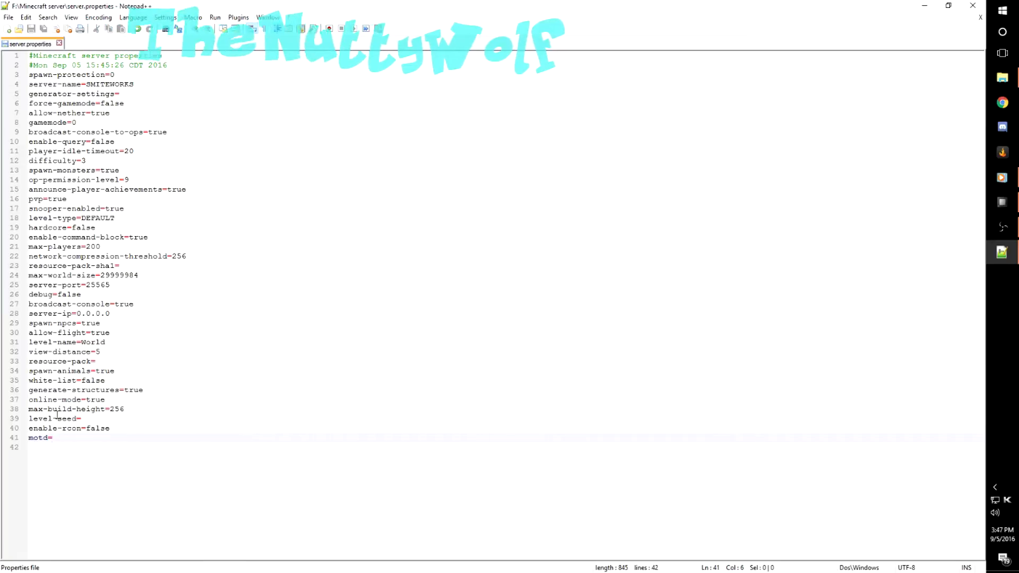
text(all pc ser)
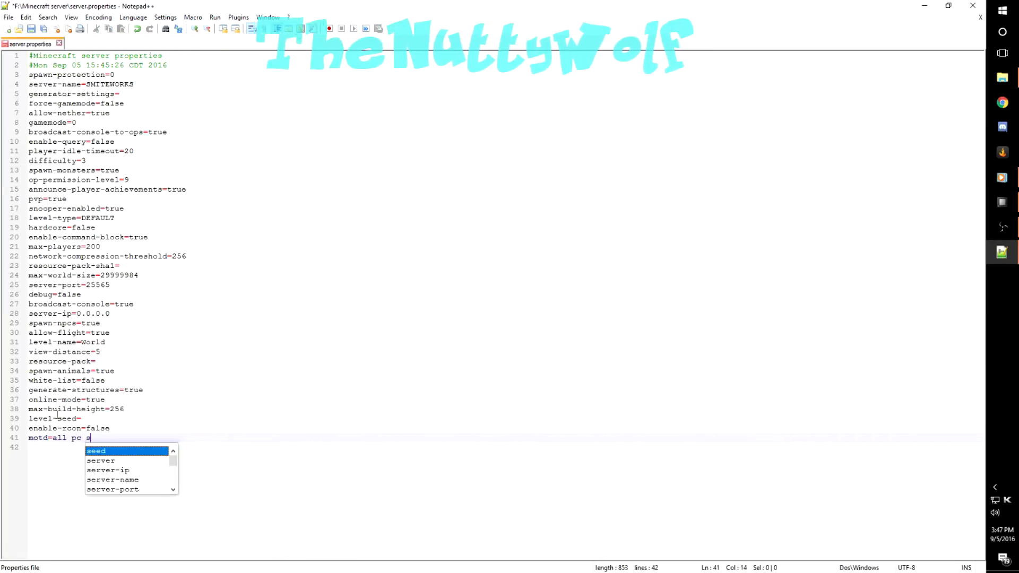
text(ver)
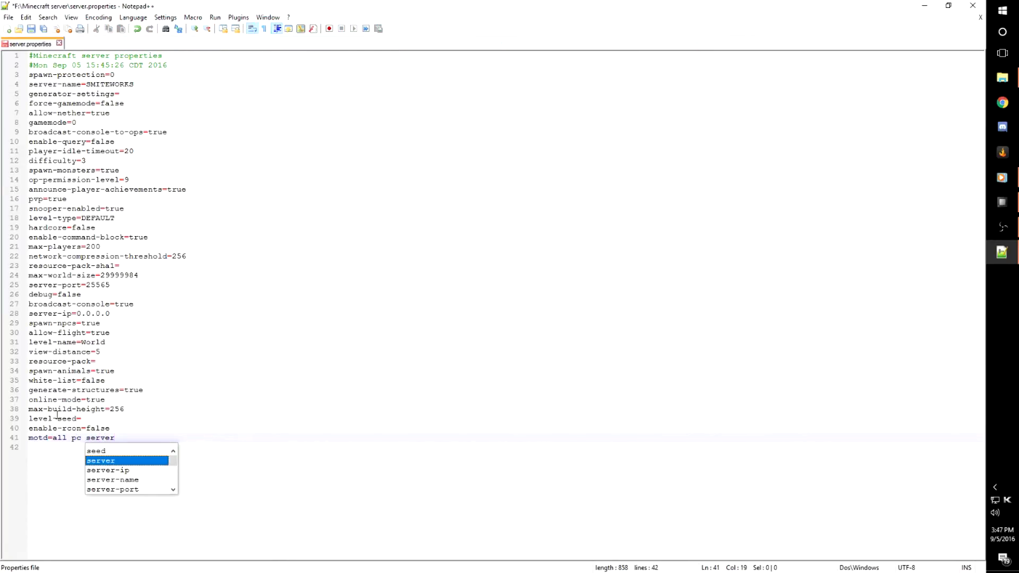
click(31, 29)
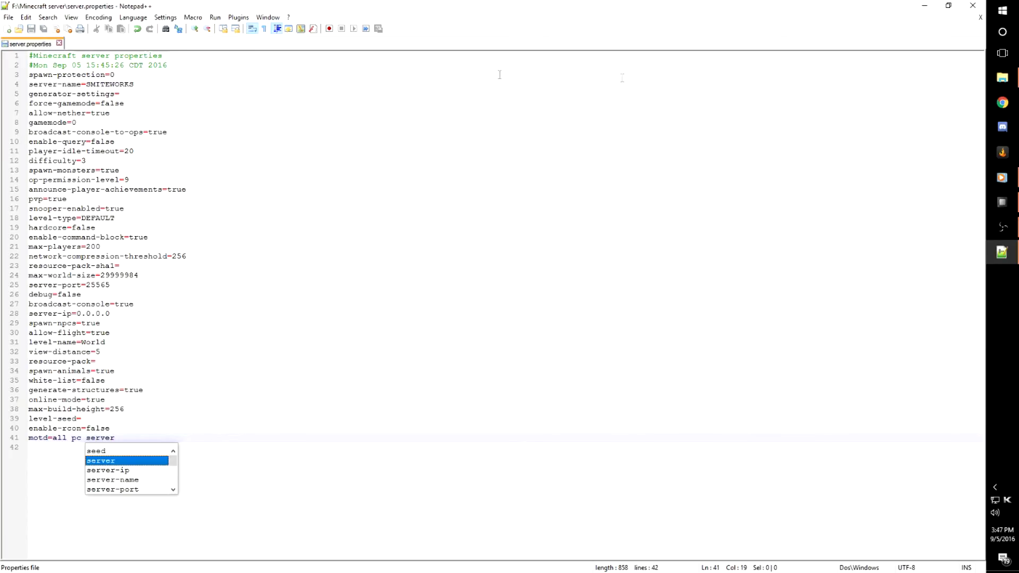
click(973, 5)
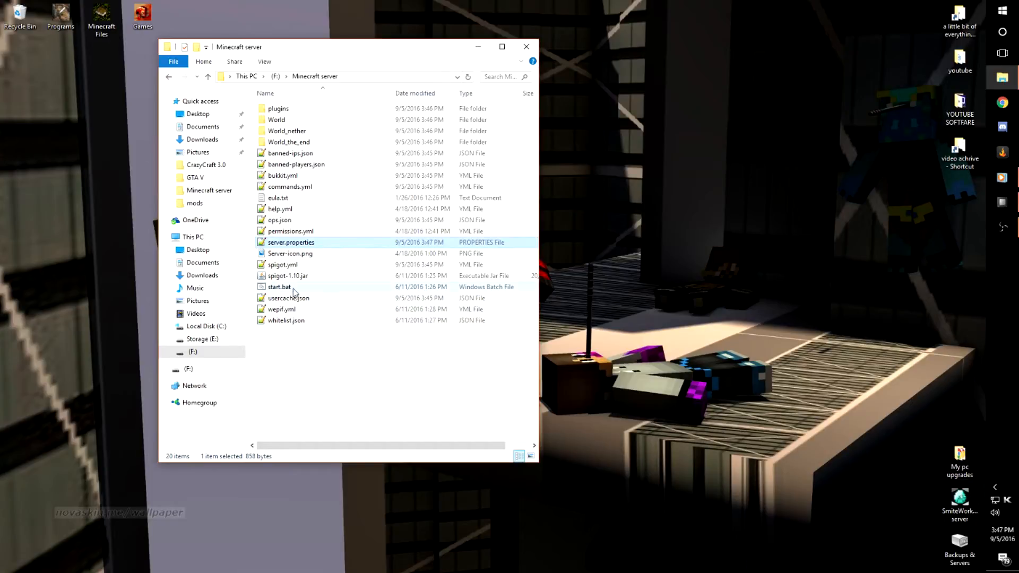
- Run start.bat from the F: folder and let the server console load to Done
double_click(279, 287)
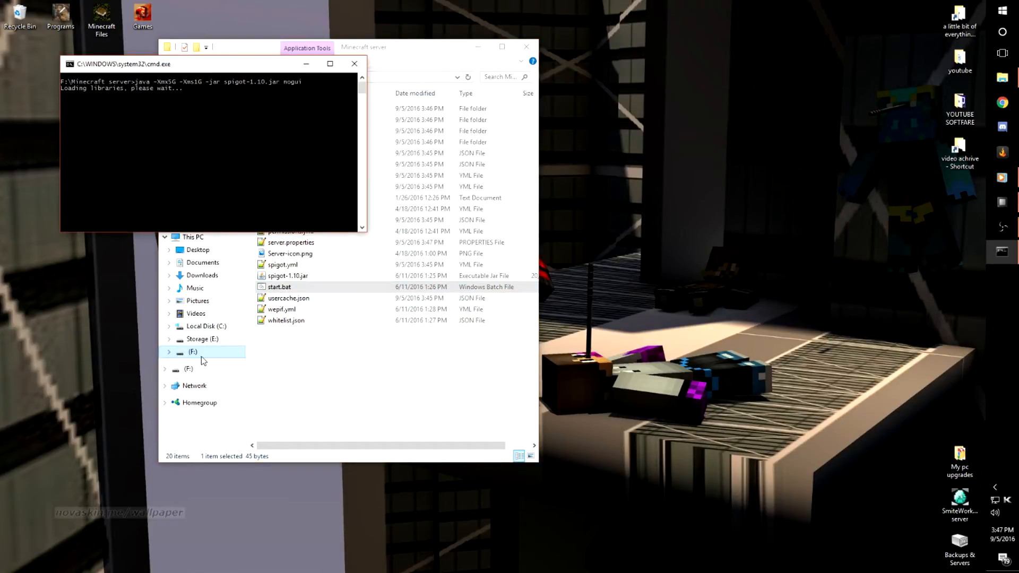
drag(253, 64, 363, 76)
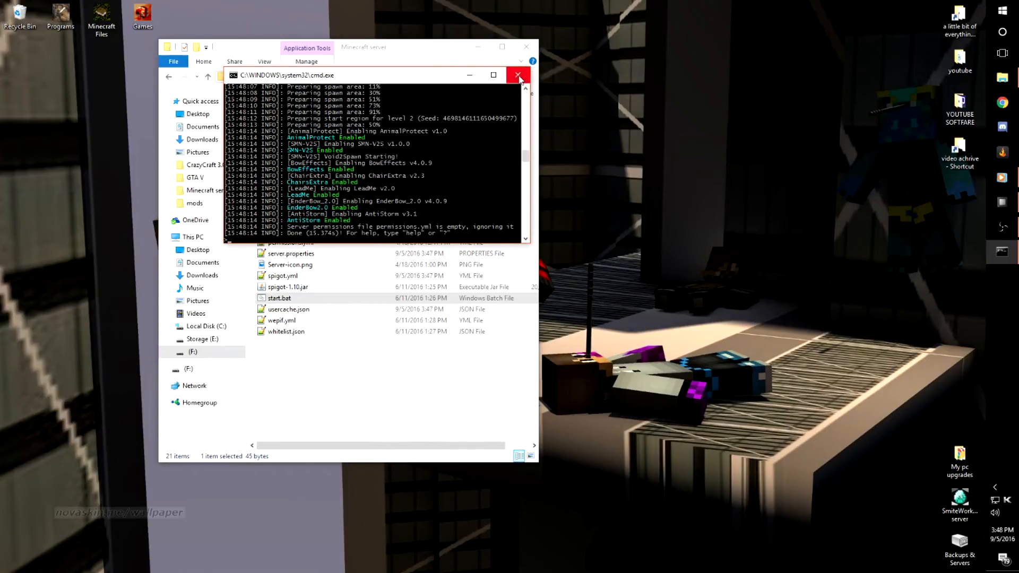
- Close the server console and check the folder listing with its new logs folder
click(518, 76)
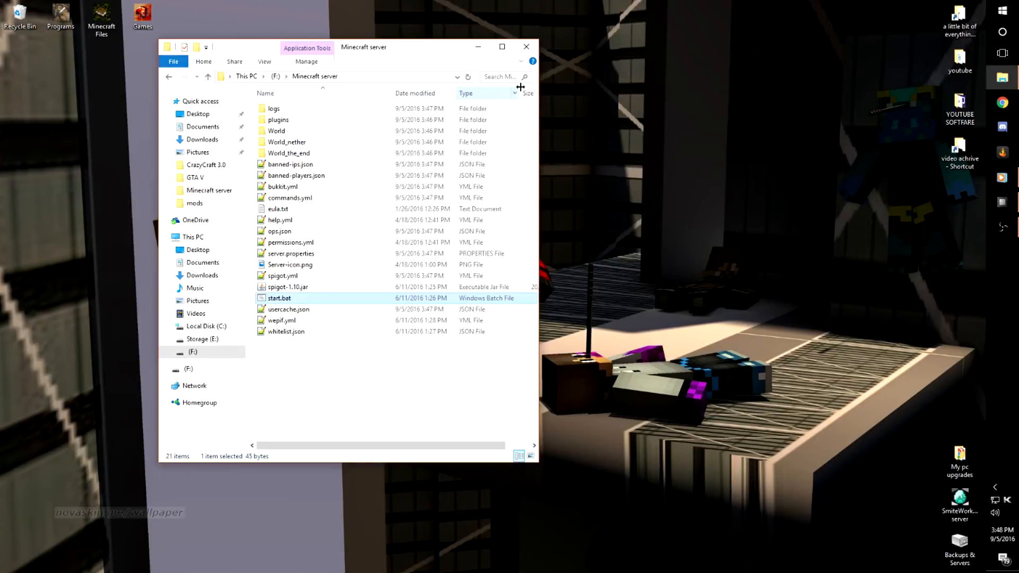
click(625, 212)
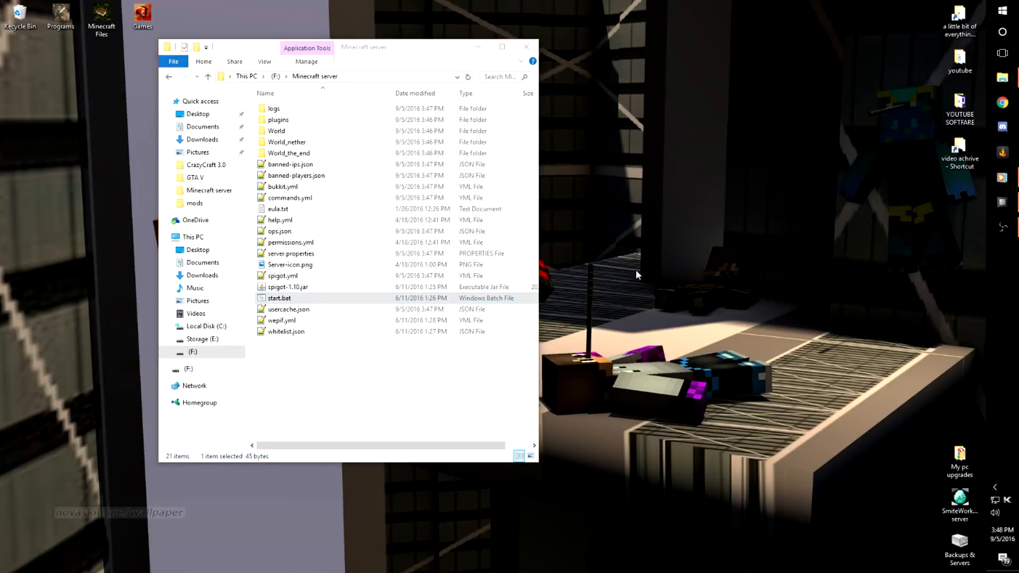